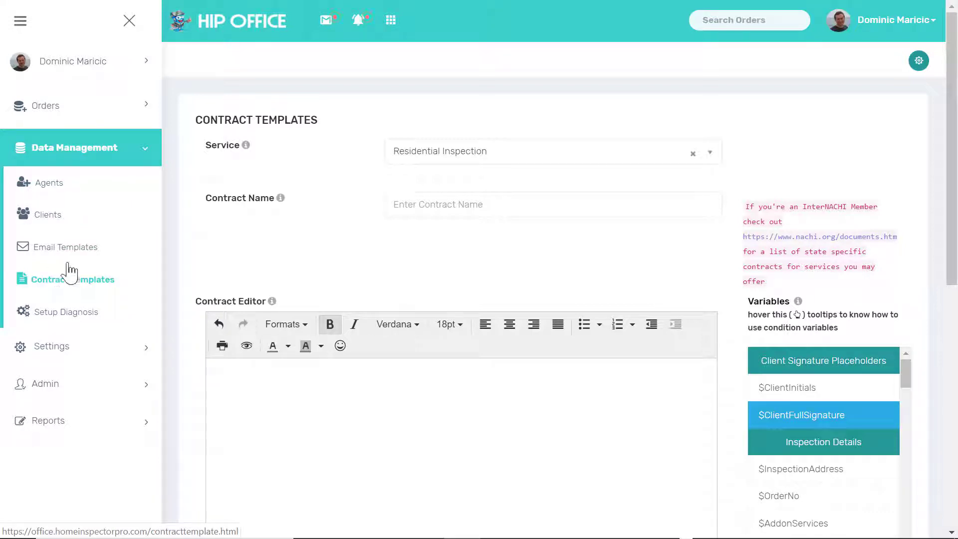
# Collapse the left sidebar and open the Service list of inspection services
pyautogui.click(130, 23)
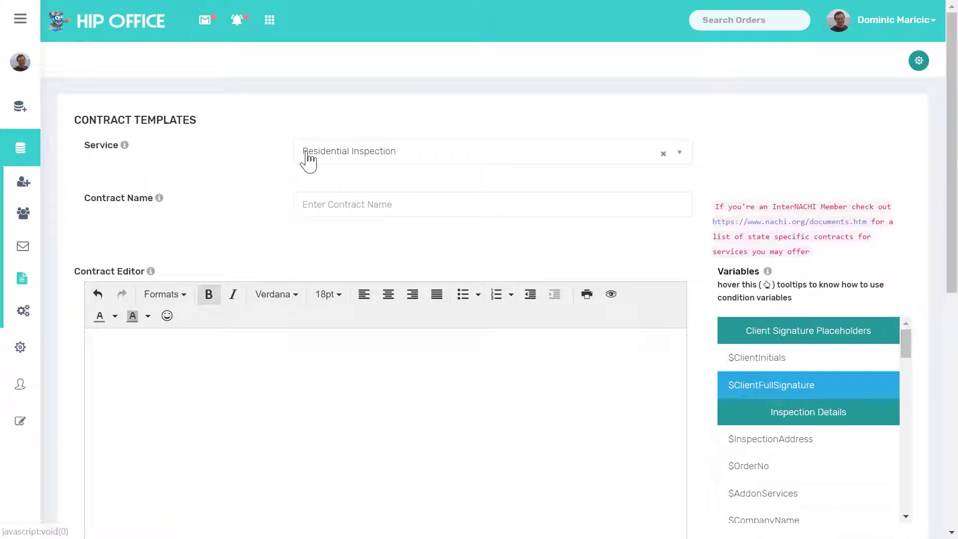
pyautogui.click(328, 155)
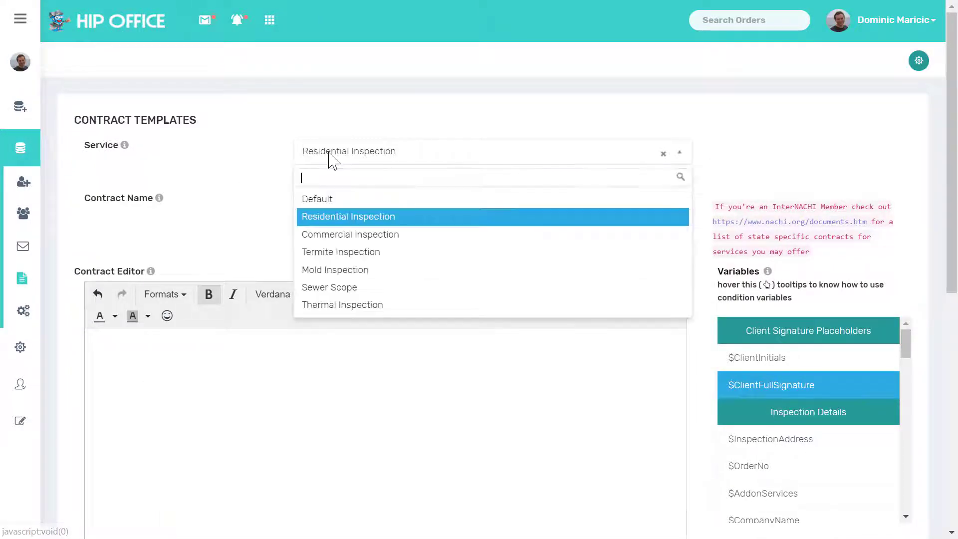
# Keep Residential Inspection as the service and name the contract 'Residential Inspection Agreement'
pyautogui.click(313, 218)
pyautogui.click(318, 208)
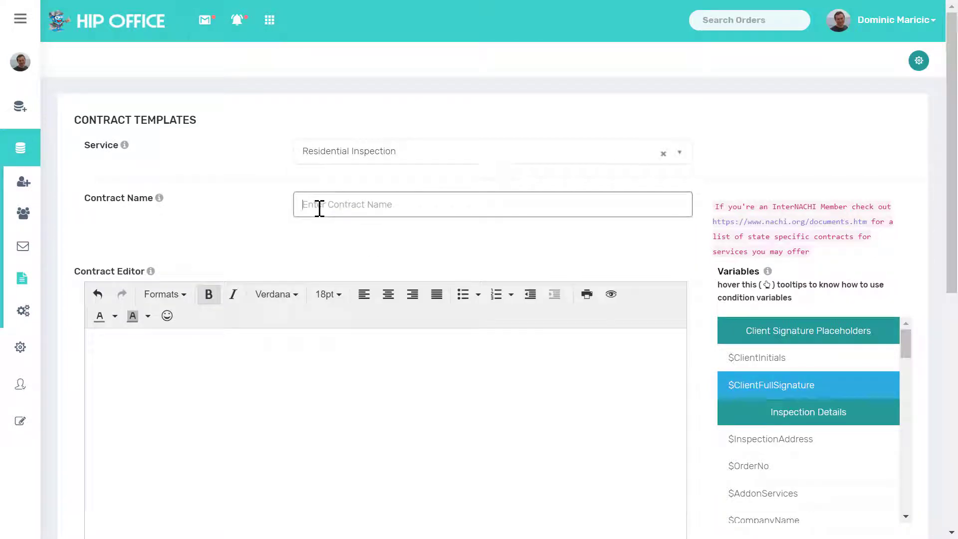
pyautogui.write('Residential')
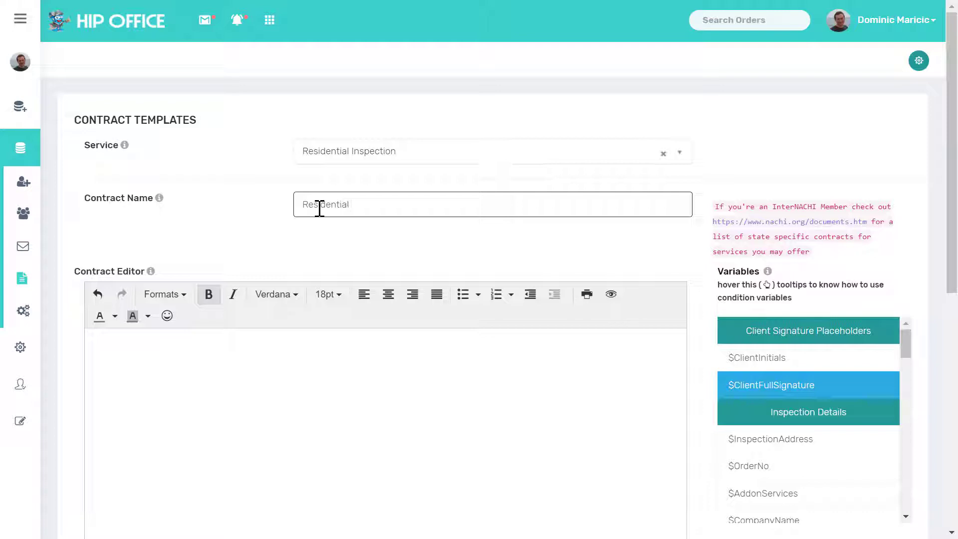
pyautogui.write(' Inspection Agreement')
pyautogui.click(215, 243)
# Place the cursor in the empty Contract Editor
pyautogui.scroll(-3, 215, 243)
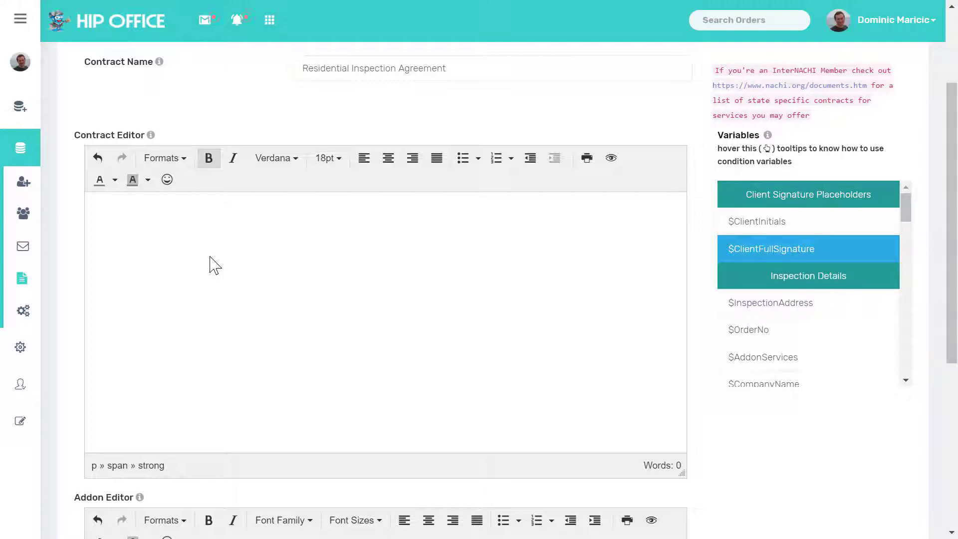
pyautogui.scroll(-3, 213, 291)
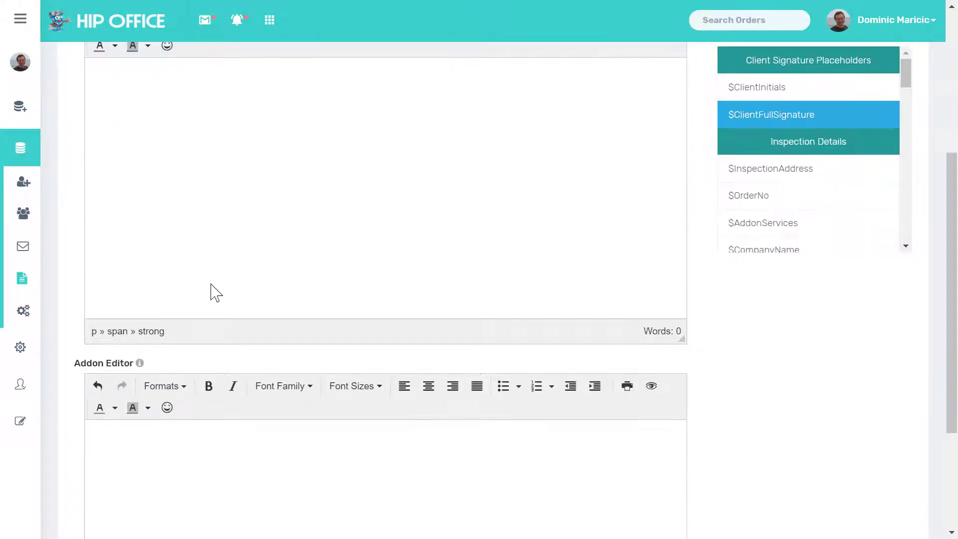
pyautogui.scroll(1, 211, 284)
pyautogui.click(175, 208)
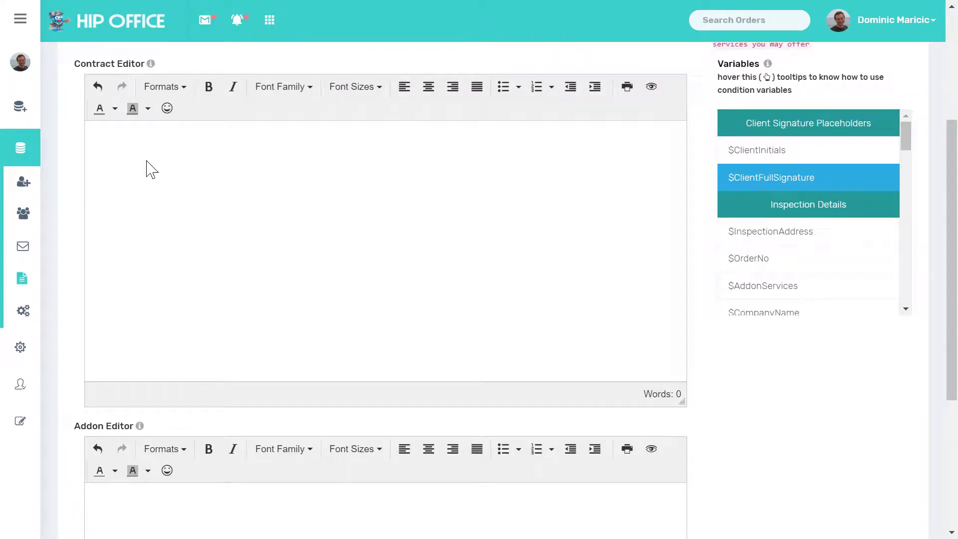
pyautogui.scroll(1, 146, 168)
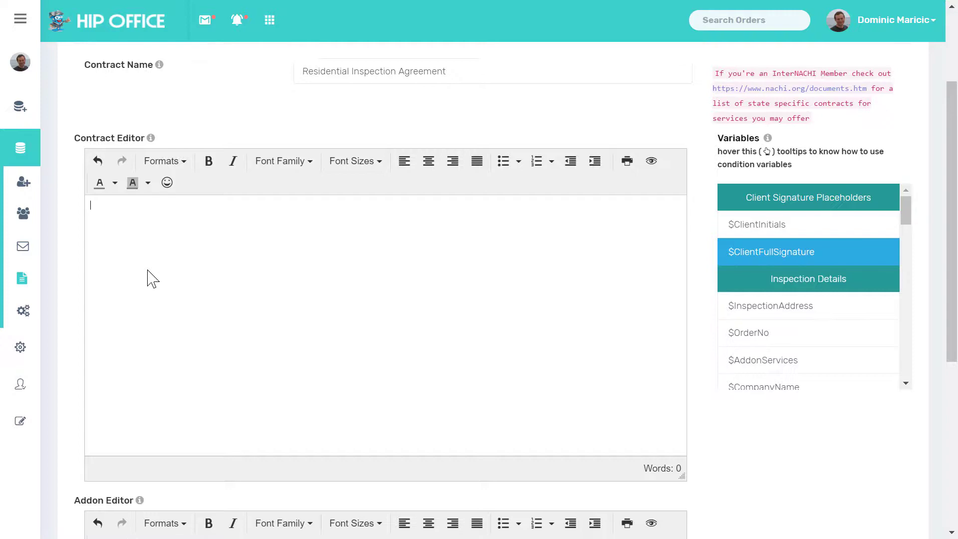
pyautogui.scroll(1, 149, 277)
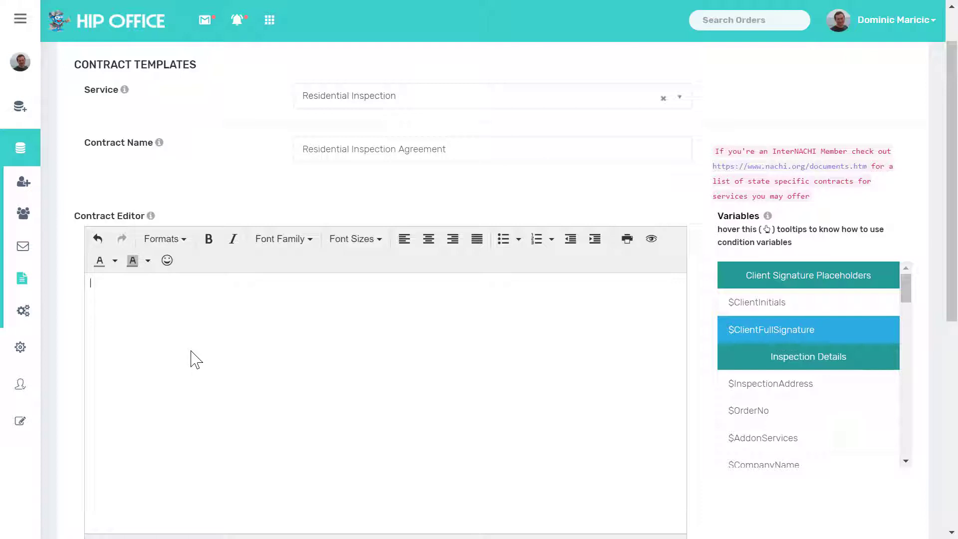
# Paste the 1224-word, fifteen-term agreement and place the cursor at its end
pyautogui.hotkey('ctrl', 'v')
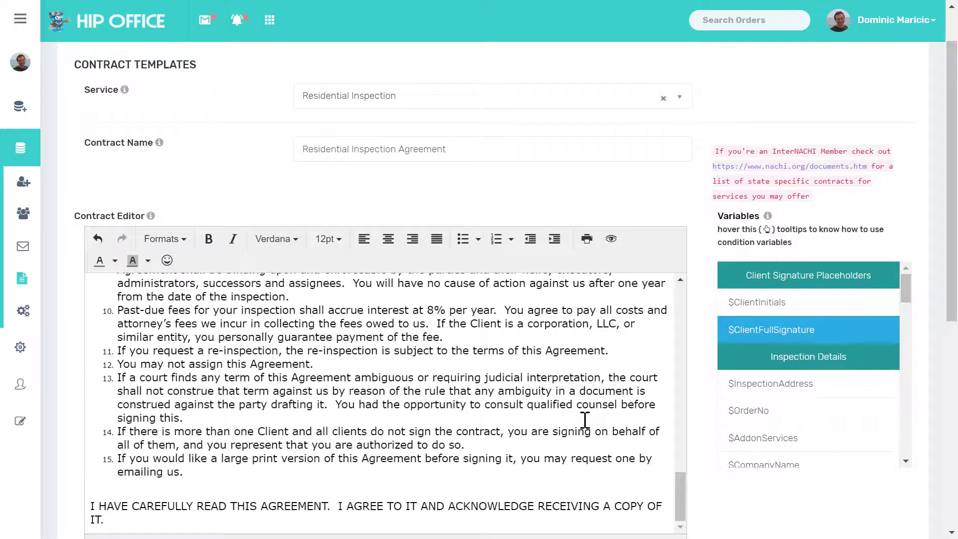
pyautogui.moveTo(687, 489); pyautogui.dragTo(654, 274)
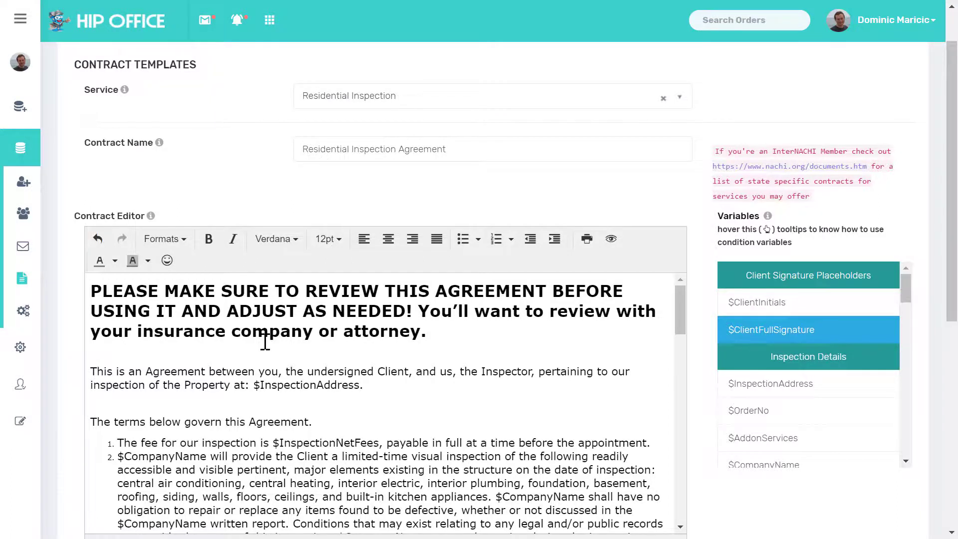
pyautogui.scroll(-3, 265, 343)
pyautogui.scroll(-5, 134, 206)
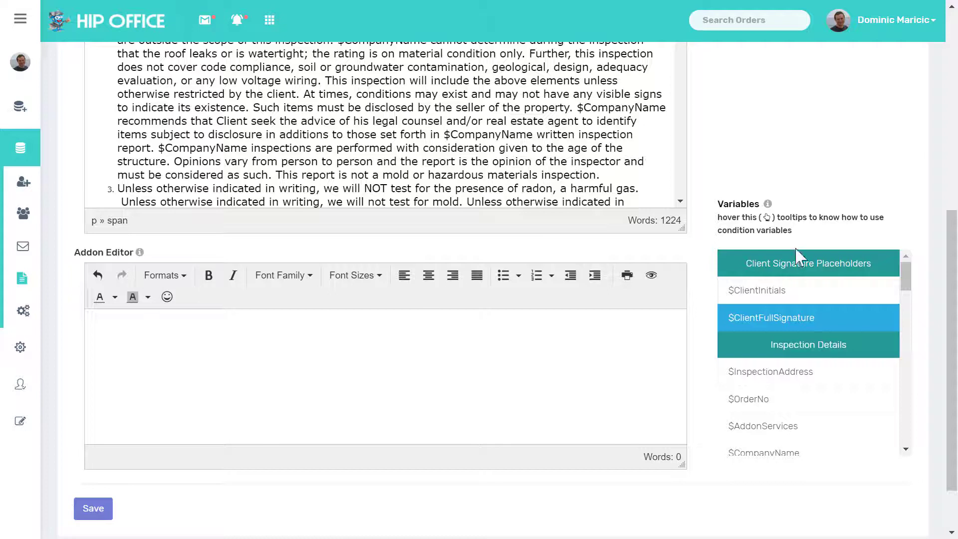
pyautogui.moveTo(954, 264); pyautogui.dragTo(954, 167)
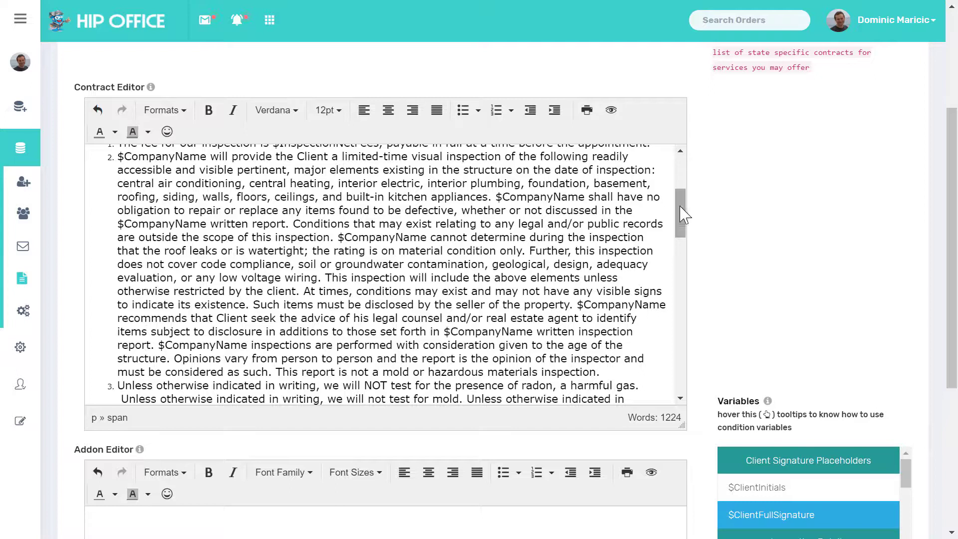
pyautogui.moveTo(682, 214); pyautogui.dragTo(680, 399)
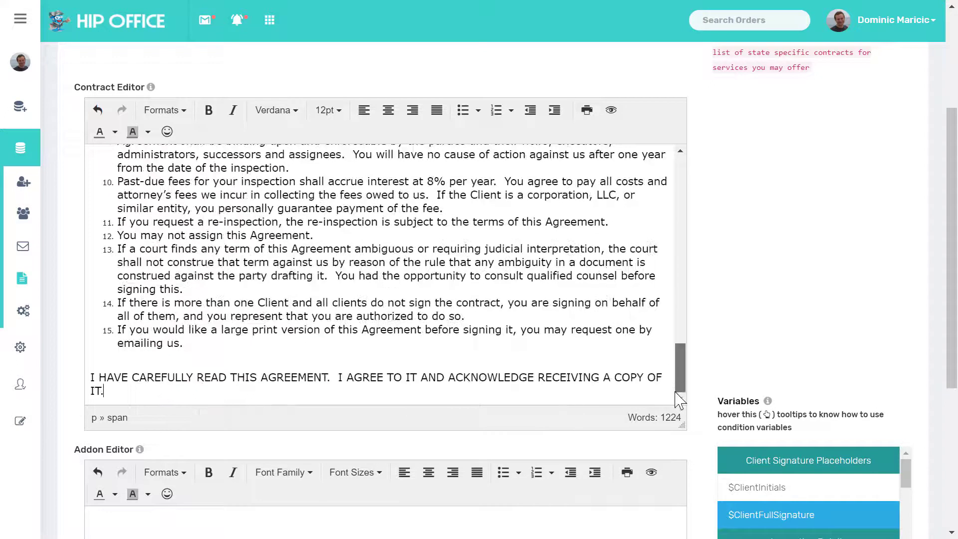
pyautogui.click(567, 403)
pyautogui.moveTo(952, 300); pyautogui.dragTo(952, 352)
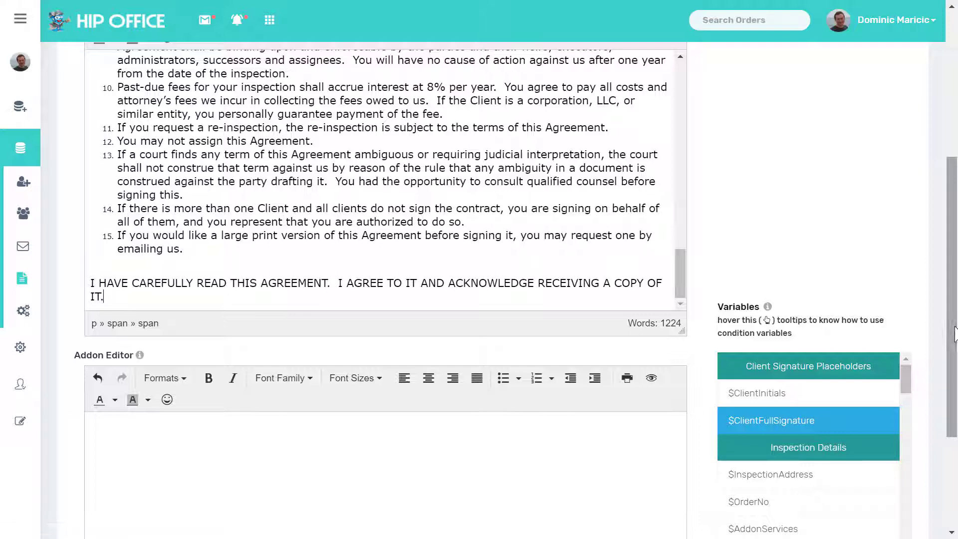
pyautogui.scroll(-1, 906, 380)
pyautogui.scroll(1, 906, 380)
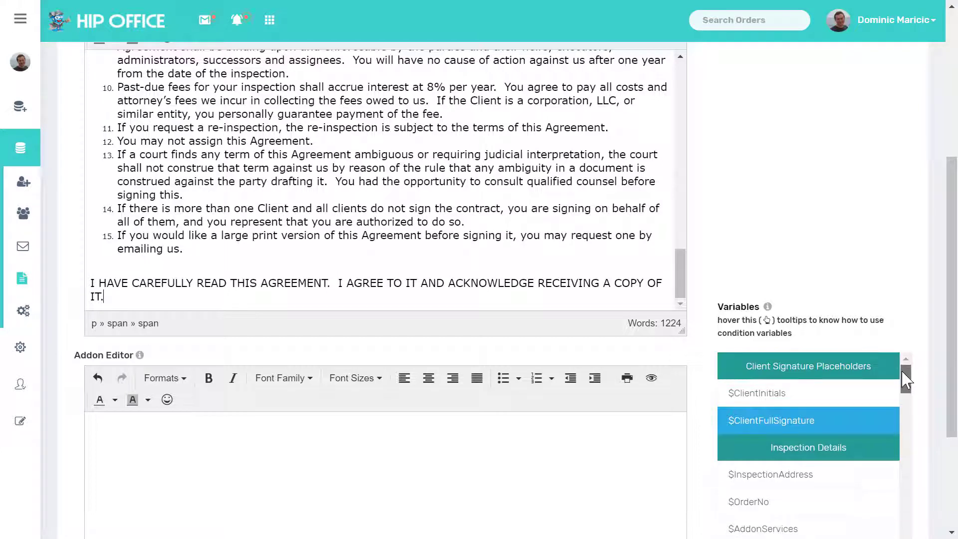
pyautogui.scroll(-3, 902, 385)
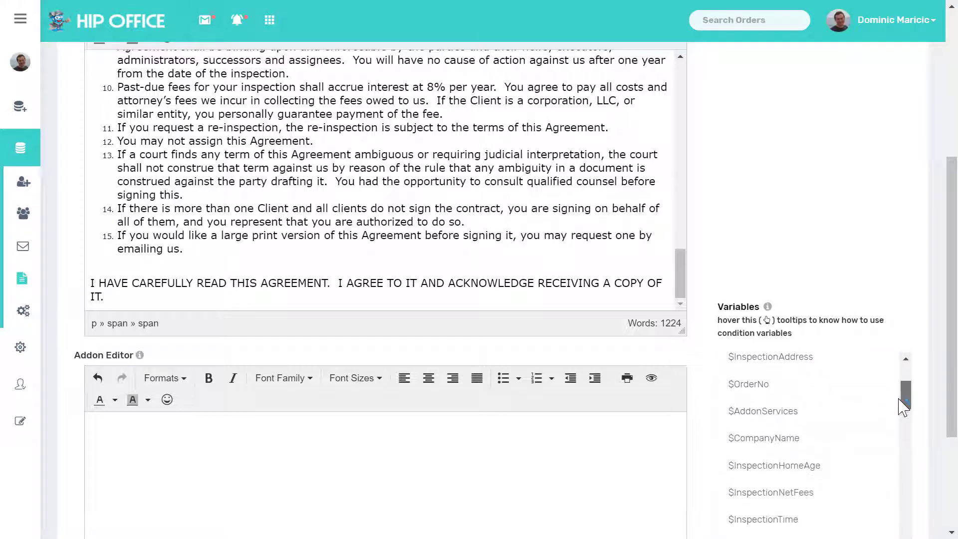
pyautogui.moveTo(899, 399)
pyautogui.mouseDown()
pyautogui.moveTo(897, 479)
pyautogui.moveTo(905, 372)
pyautogui.mouseUp()
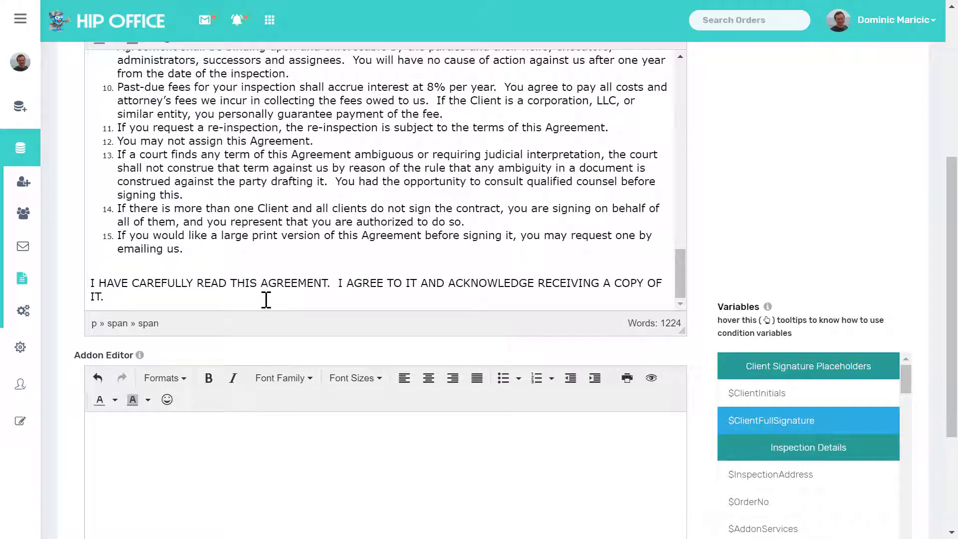
# Add $ClientFullSignature at the contract's end and $ClientInitials after terms 15, 14 and 13
pyautogui.scroll(-1, 266, 300)
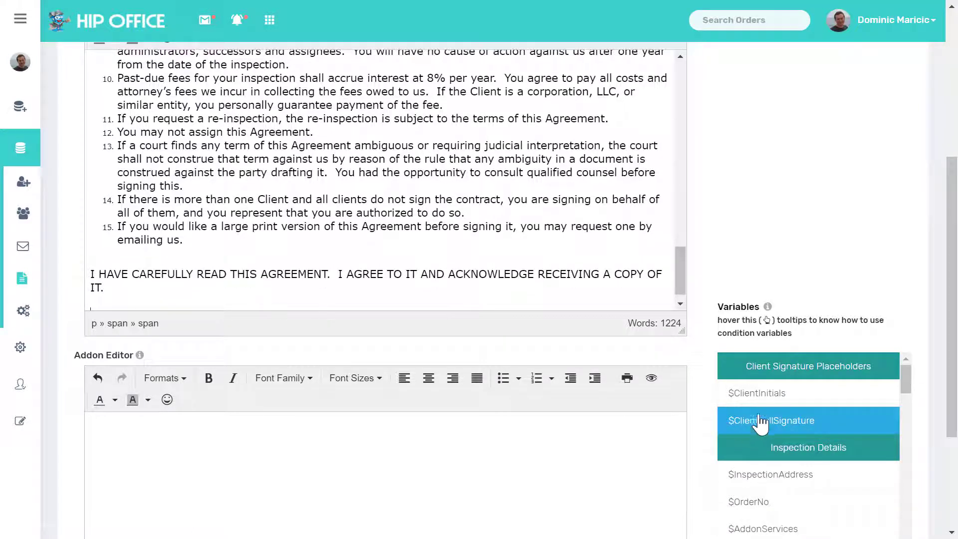
pyautogui.click(764, 421)
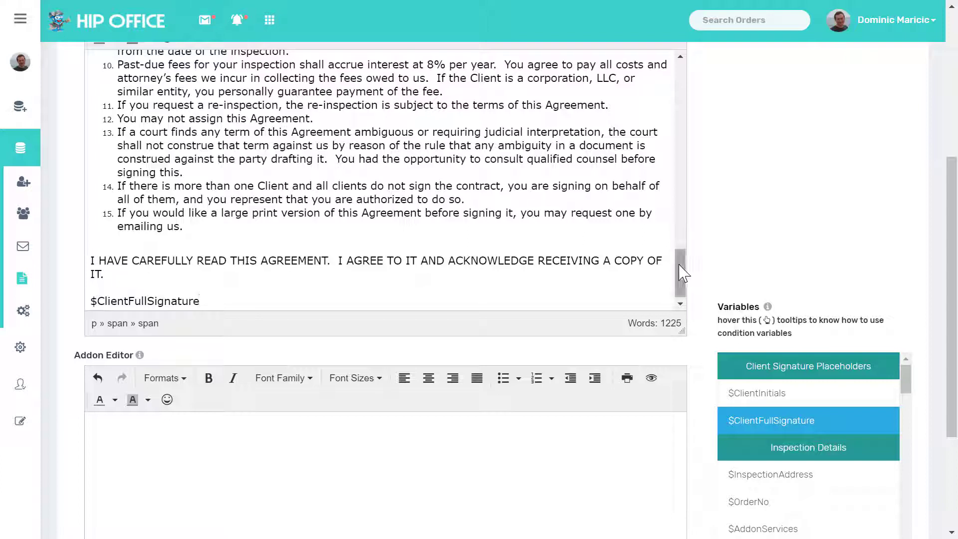
pyautogui.click(413, 224)
pyautogui.click(764, 394)
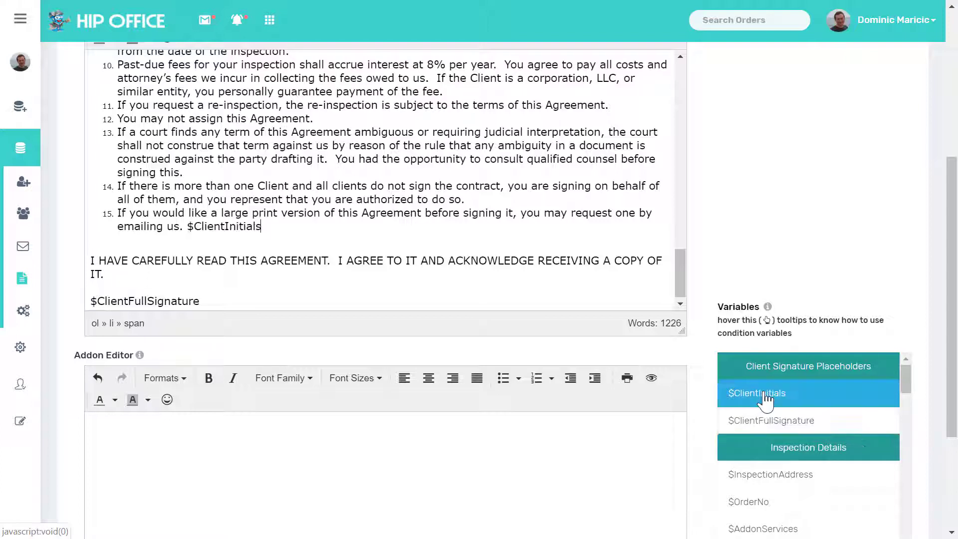
pyautogui.click(487, 199)
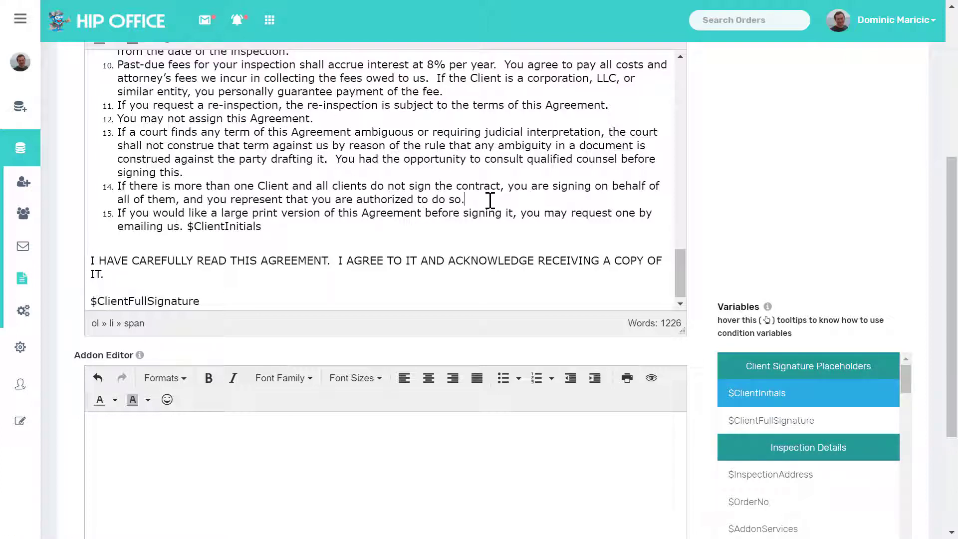
pyautogui.click(777, 405)
pyautogui.click(212, 175)
pyautogui.click(747, 398)
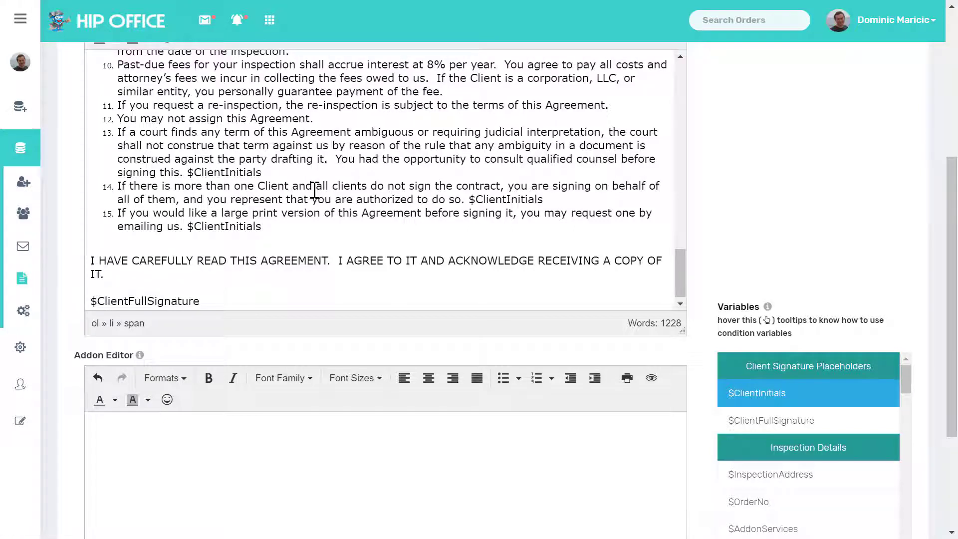
pyautogui.scroll(2, 315, 189)
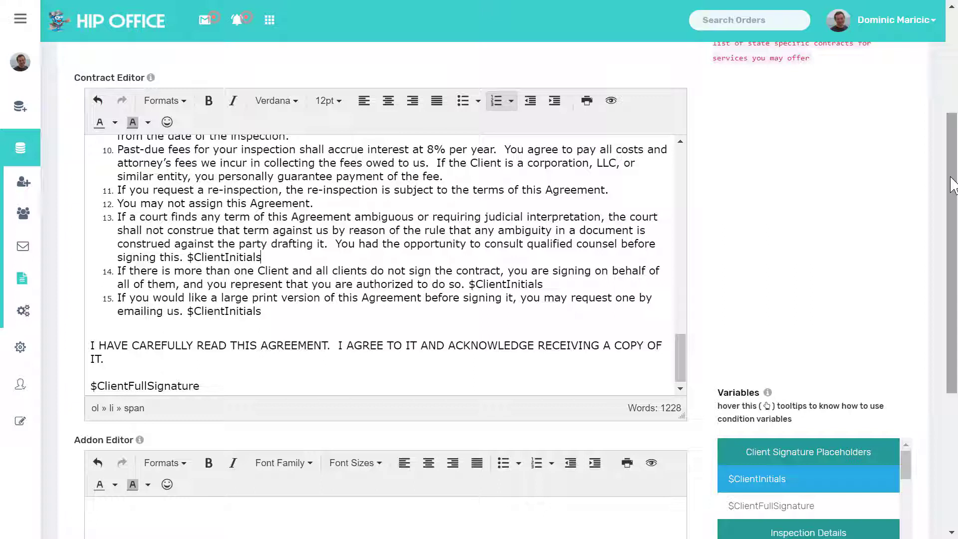
pyautogui.moveTo(953, 185); pyautogui.dragTo(953, 118)
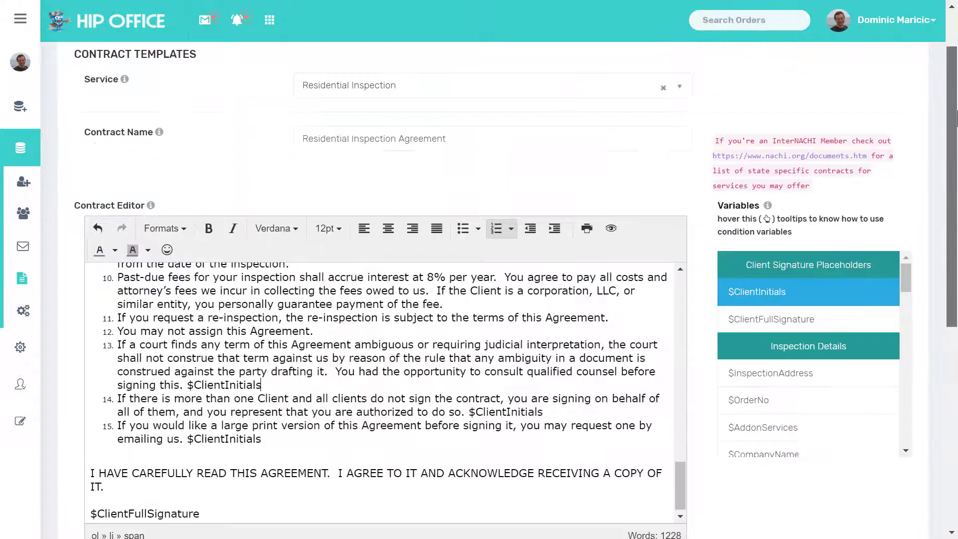
# Switch the service to Mold Inspection to load the editable Mold Inspection Agreement
pyautogui.click(347, 92)
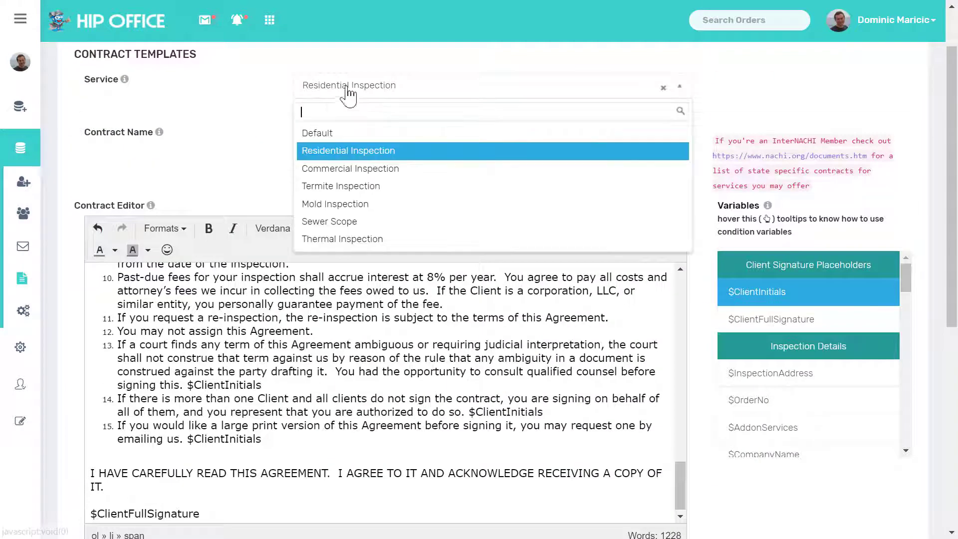
pyautogui.click(328, 205)
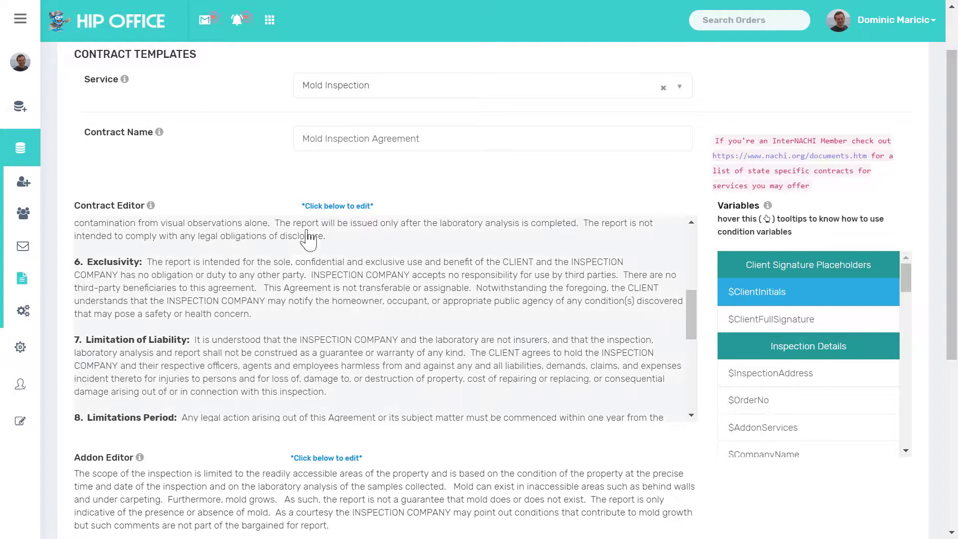
pyautogui.click(297, 257)
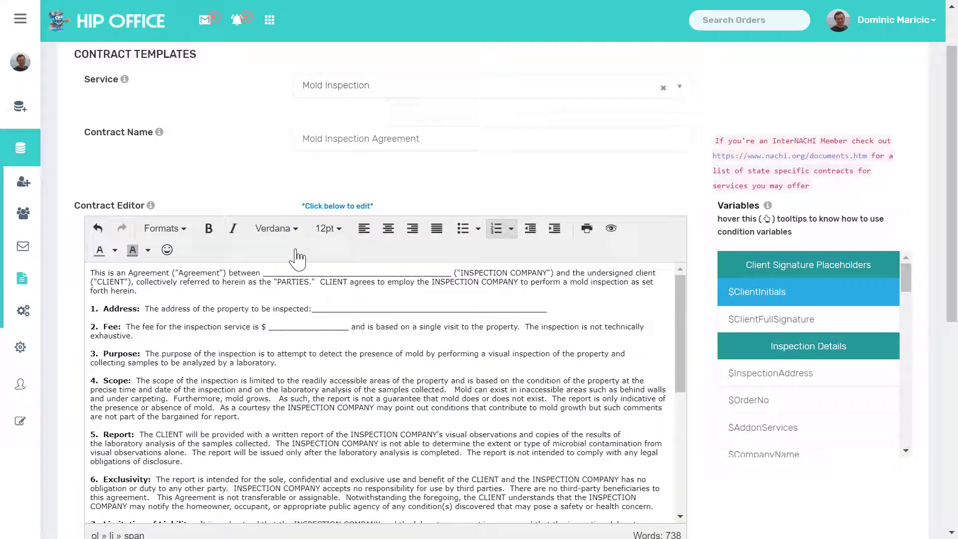
# Scroll to clause 1 and start selecting the blank after 'inspected:'
pyautogui.rightClick(680, 306)
pyautogui.click(627, 308)
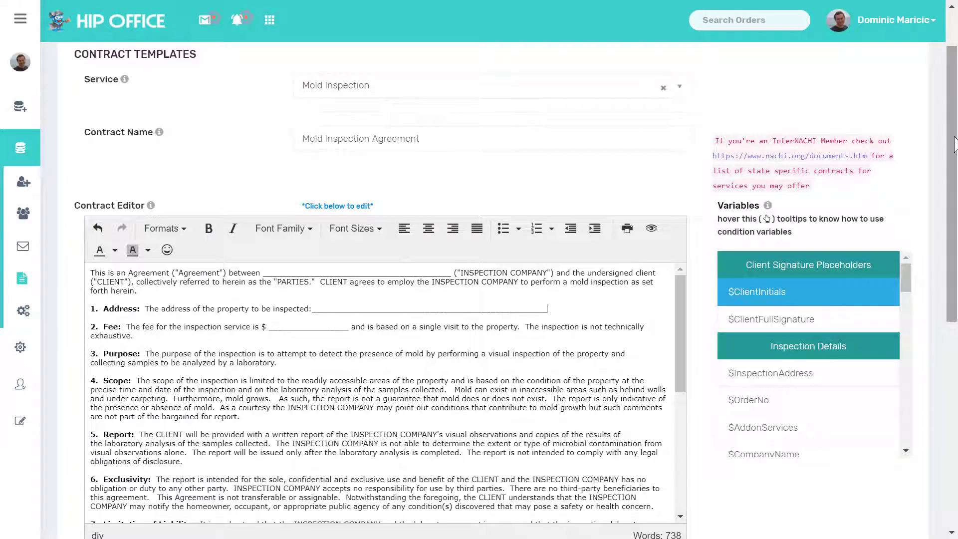
pyautogui.moveTo(954, 145); pyautogui.dragTo(955, 161)
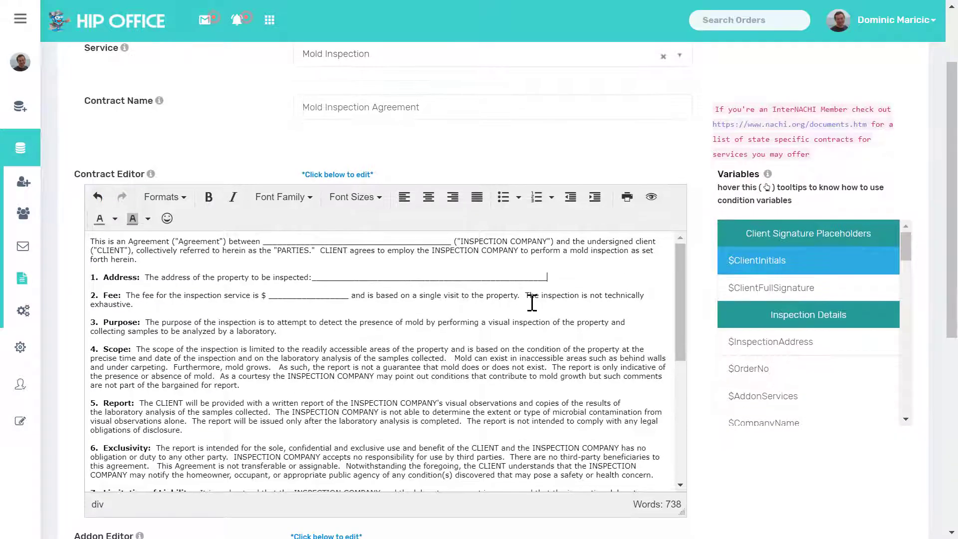
pyautogui.moveTo(685, 264); pyautogui.dragTo(681, 235)
pyautogui.doubleClick(325, 277)
# Replace the underscore blank after 'inspected:' with the $InspectionAddress placeholder
pyautogui.moveTo(313, 278); pyautogui.dragTo(548, 277)
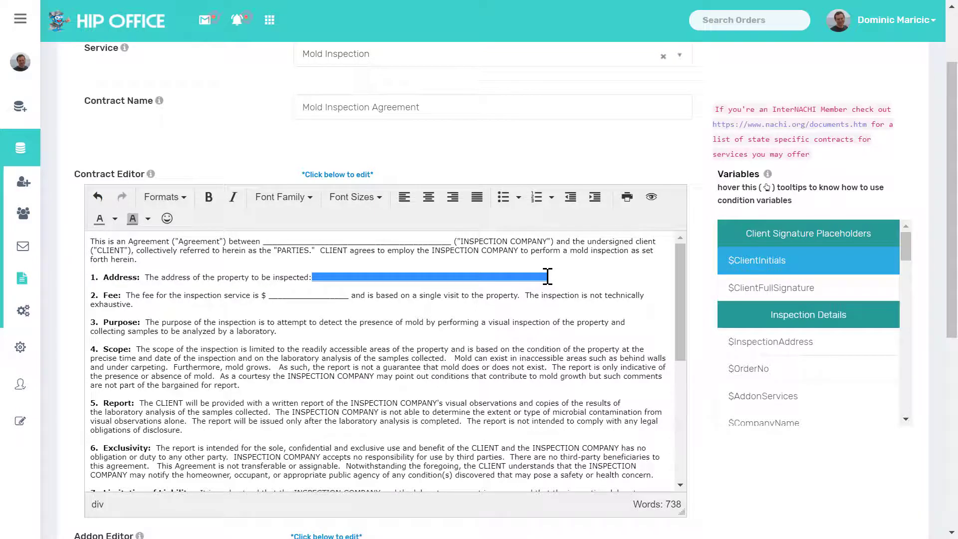
pyautogui.press('BackSpace')
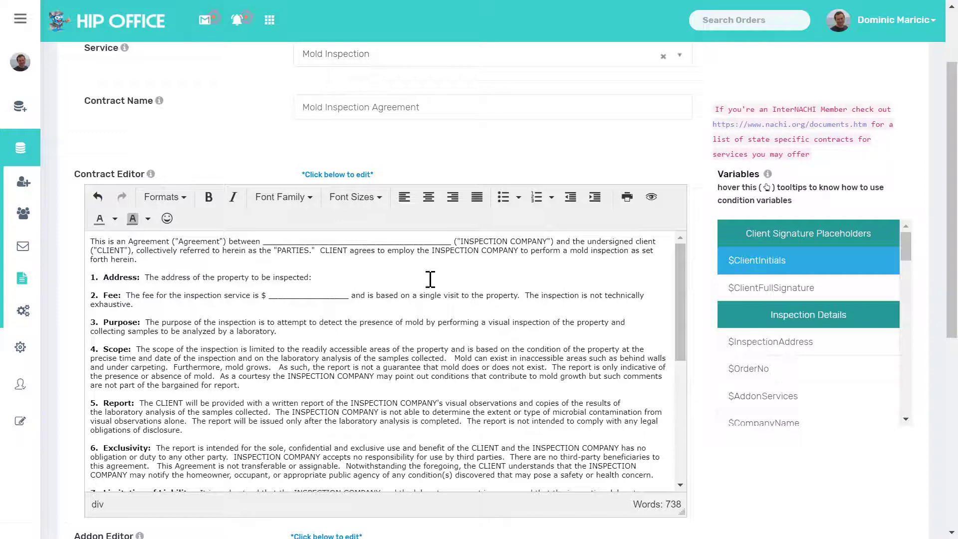
pyautogui.click(794, 346)
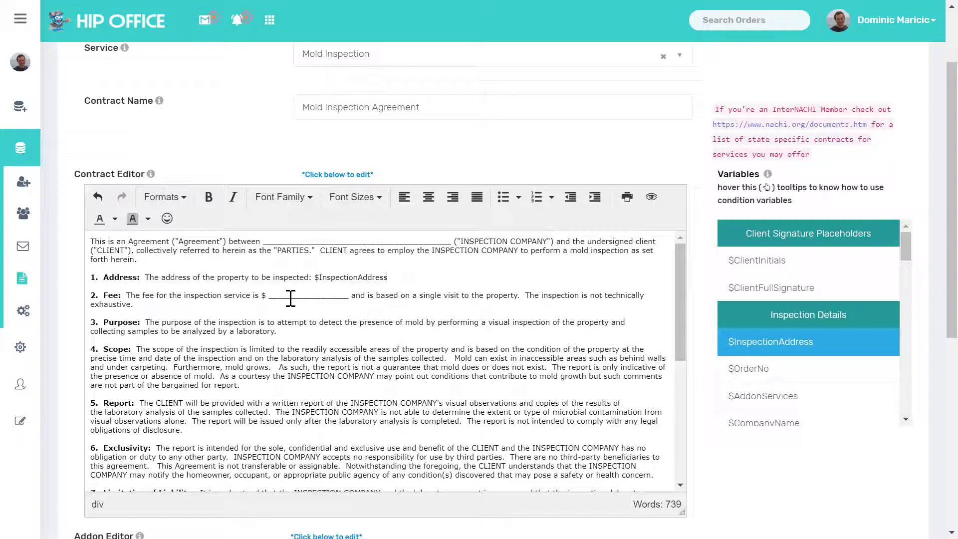
# Select the company blank after 'between' and scroll through the agreement
pyautogui.doubleClick(397, 239)
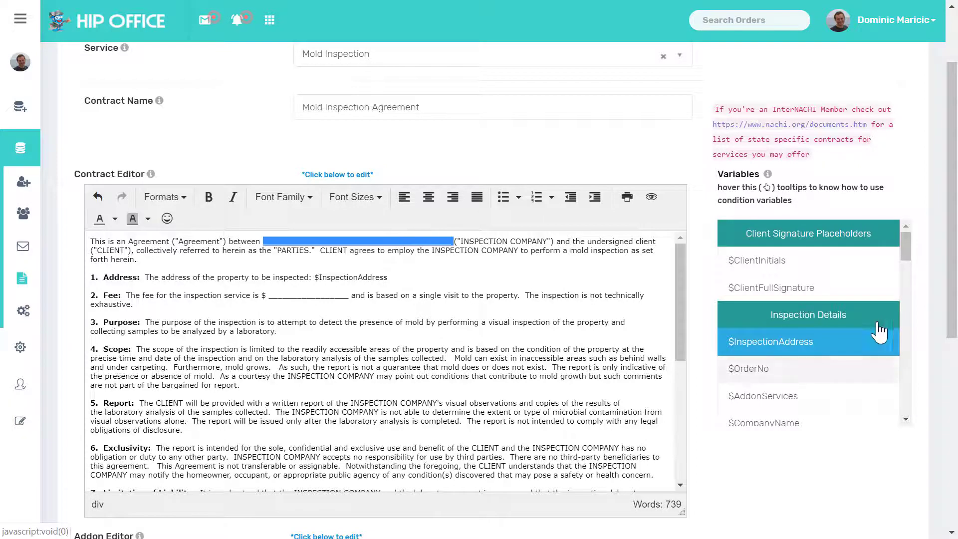
pyautogui.moveTo(912, 251)
pyautogui.mouseDown()
pyautogui.moveTo(907, 287)
pyautogui.moveTo(906, 240)
pyautogui.mouseUp()
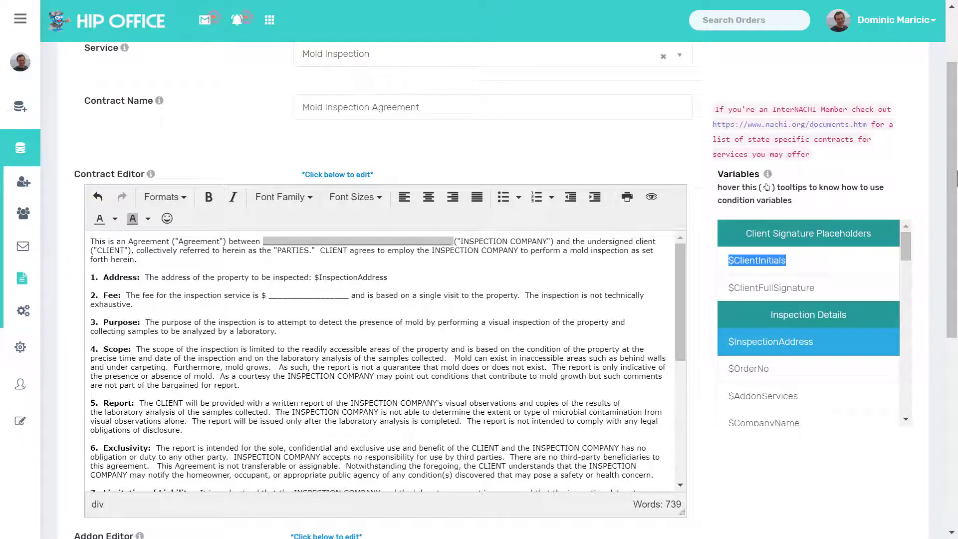
pyautogui.moveTo(956, 180); pyautogui.dragTo(955, 294)
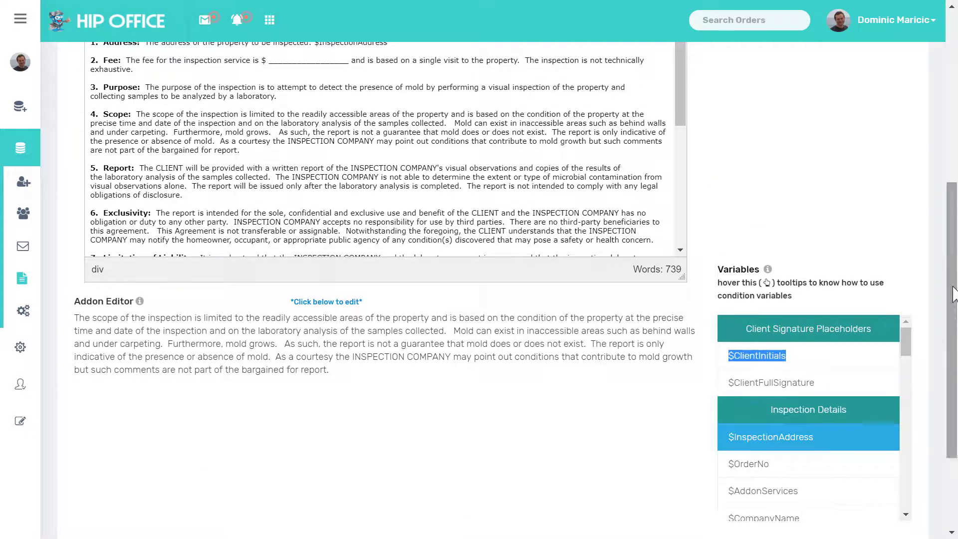
# Open the 111-word scope-limits add-on paragraph for editing and place the cursor at its end
pyautogui.click(409, 366)
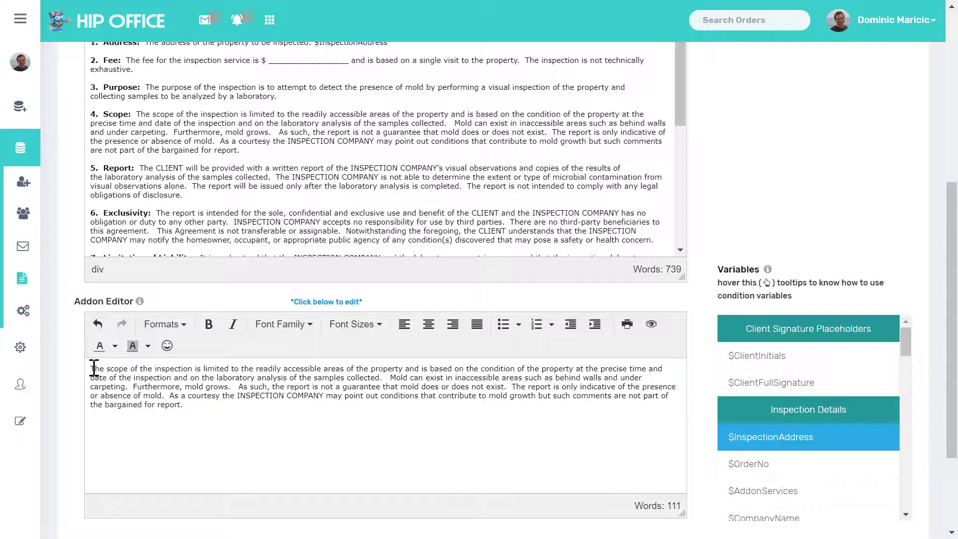
pyautogui.moveTo(91, 368); pyautogui.dragTo(197, 419)
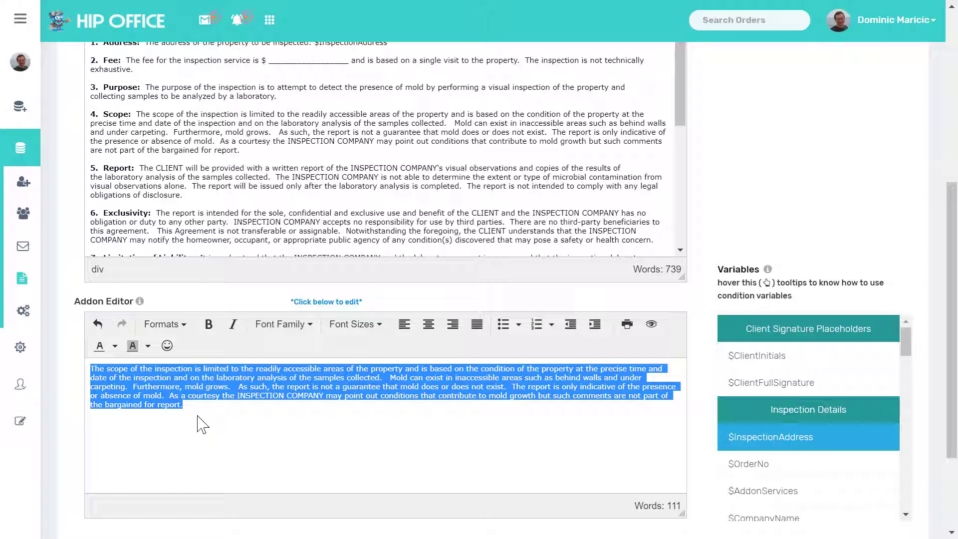
pyautogui.click(197, 416)
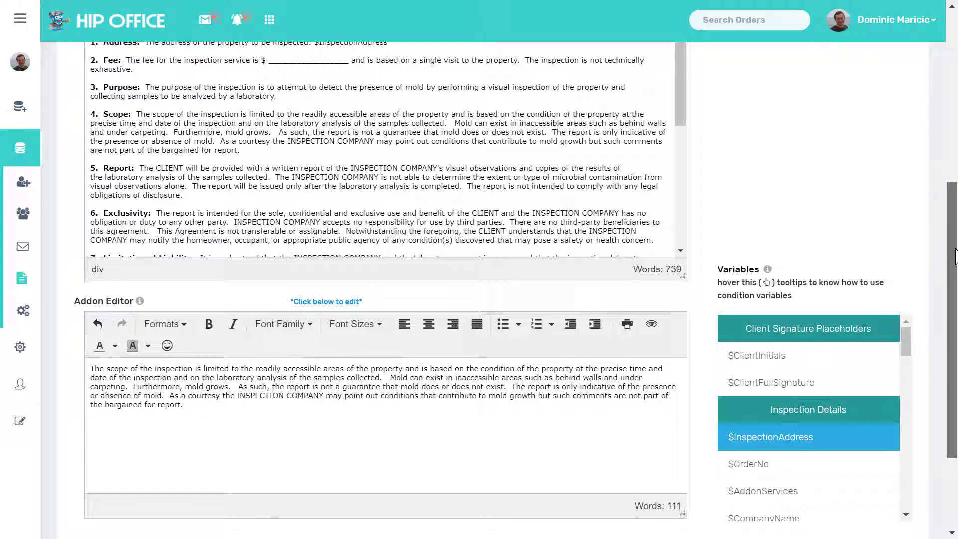
pyautogui.scroll(-3, 954, 255)
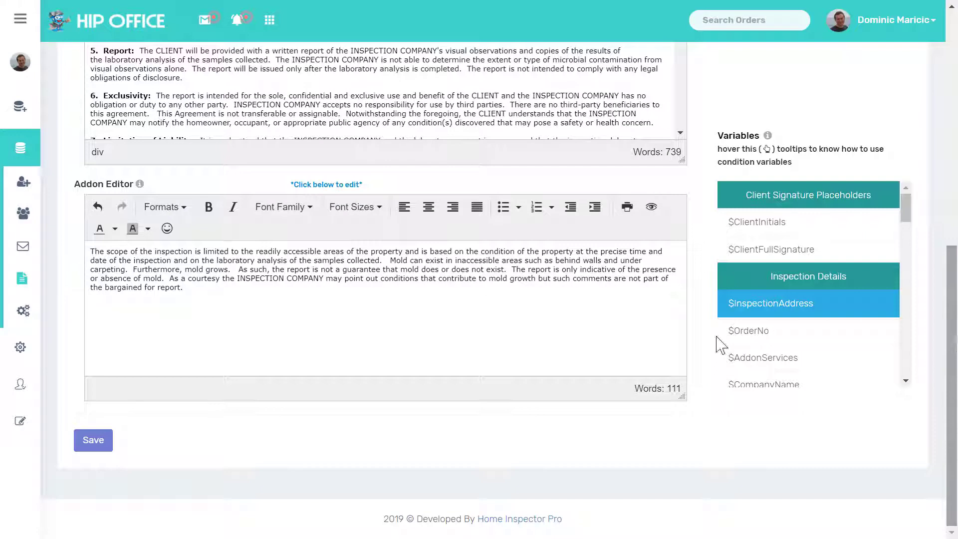